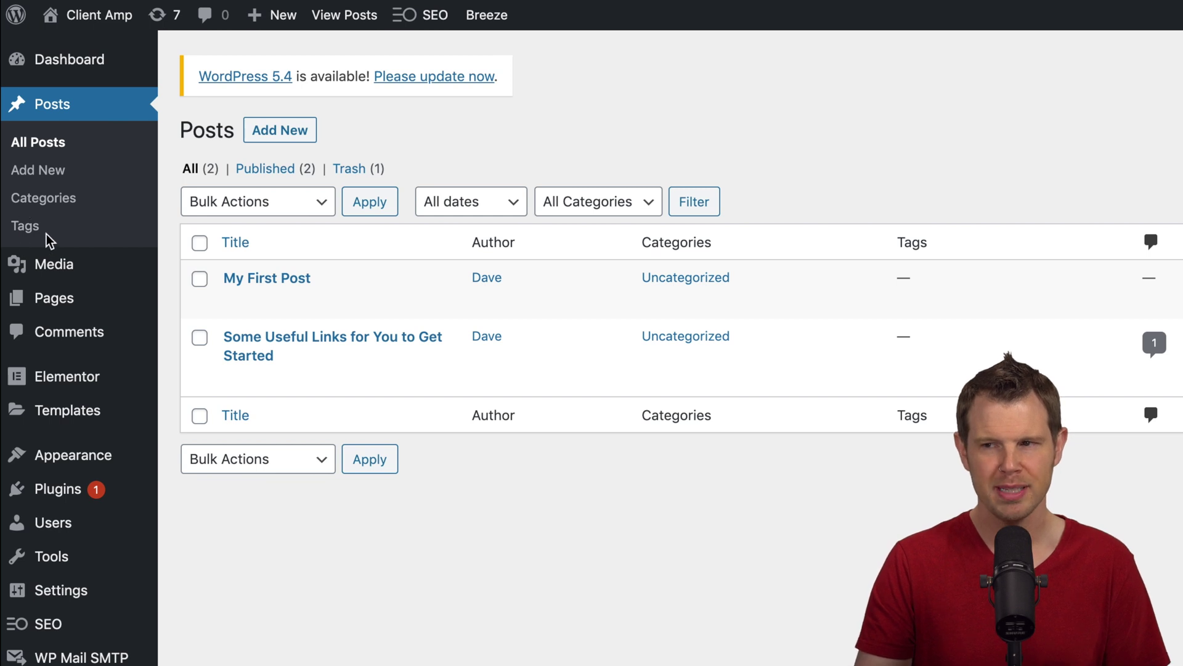
Under Posts > Categories, add a category named 'News' with the slug 'news'
{"action": "left_click", "coordinate": [42, 197]}
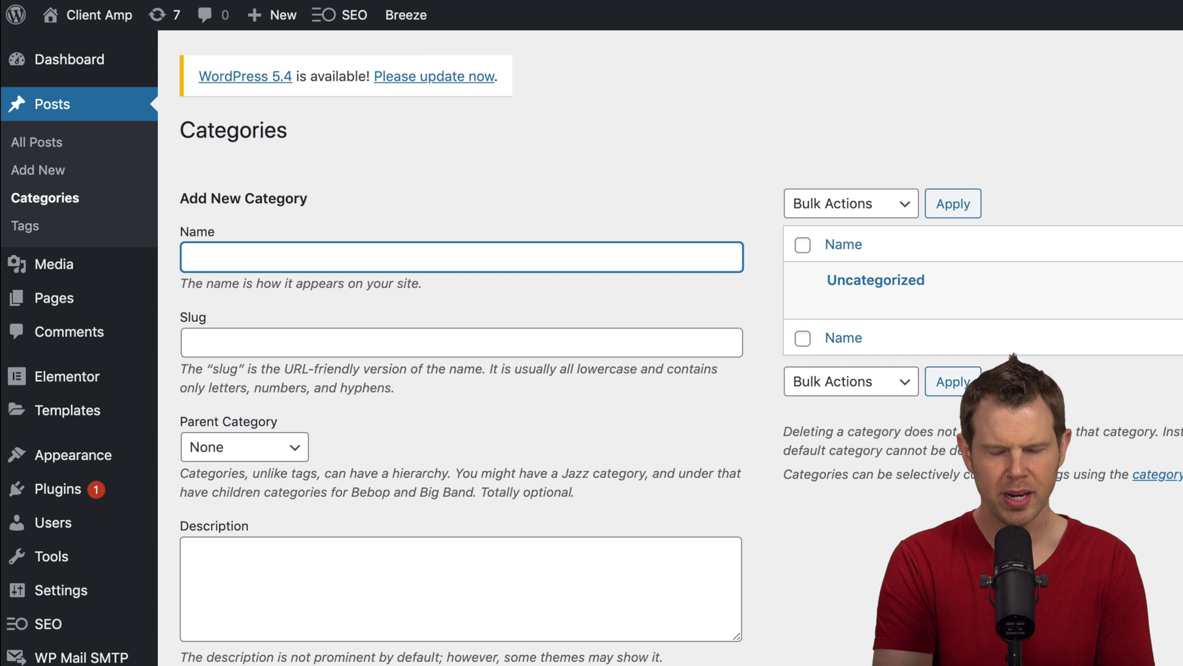
{"action": "type", "text": "News"}
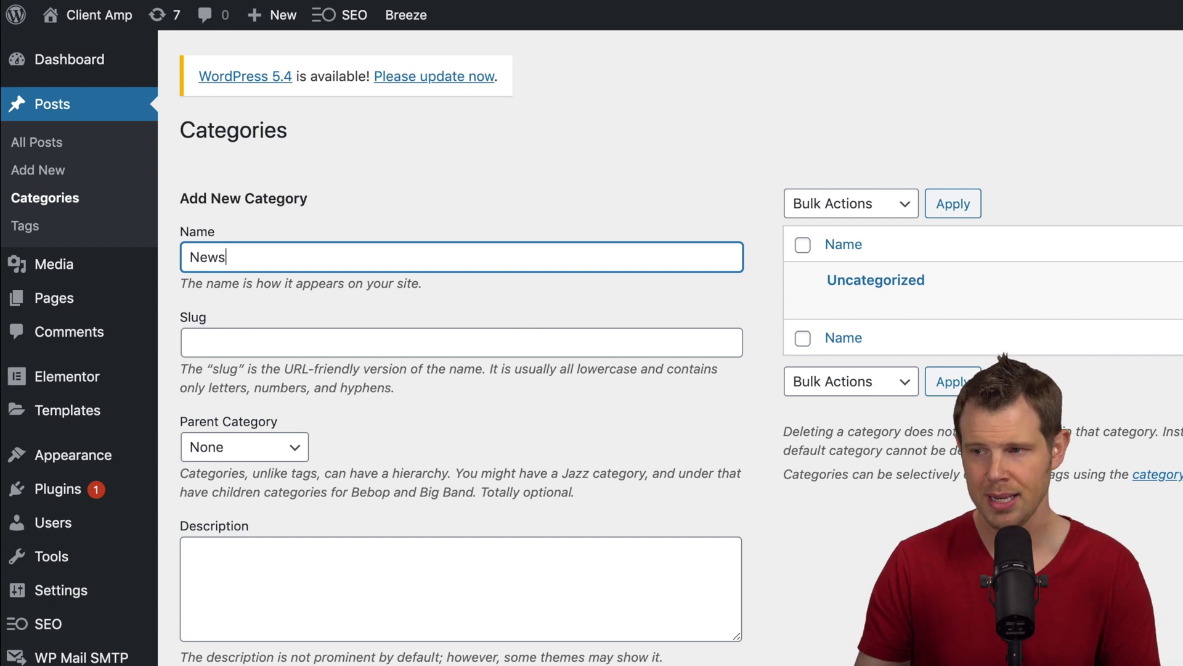
{"action": "key", "text": "Tab"}
{"action": "type", "text": "news"}
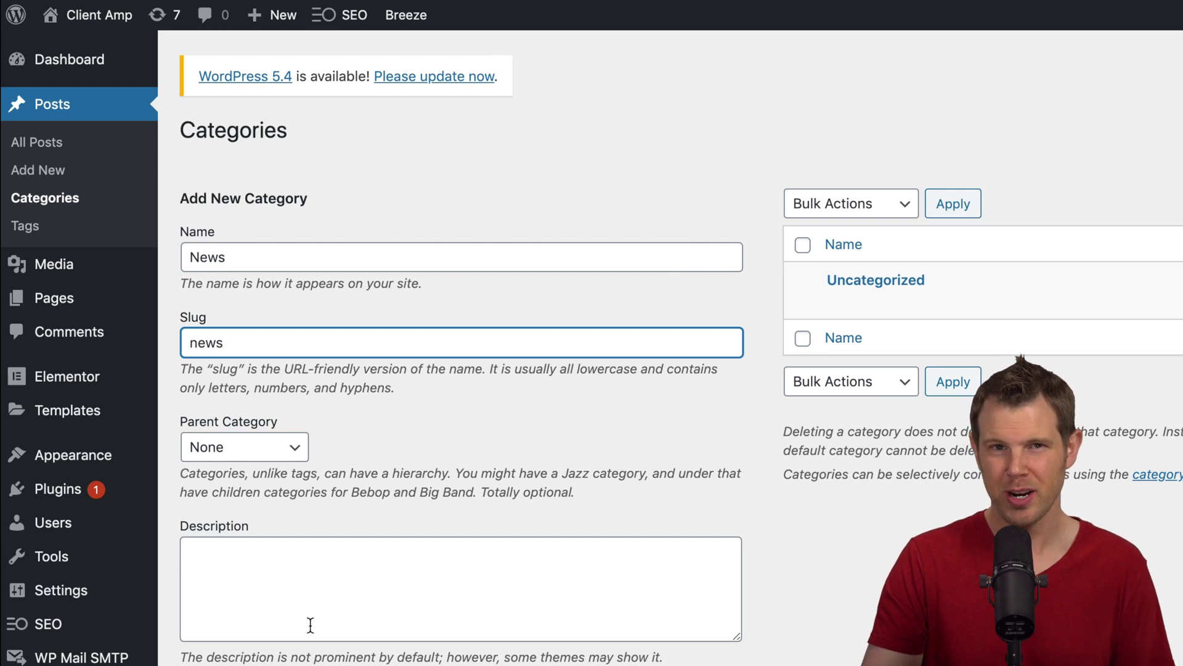
{"action": "left_click", "coordinate": [185, 657]}
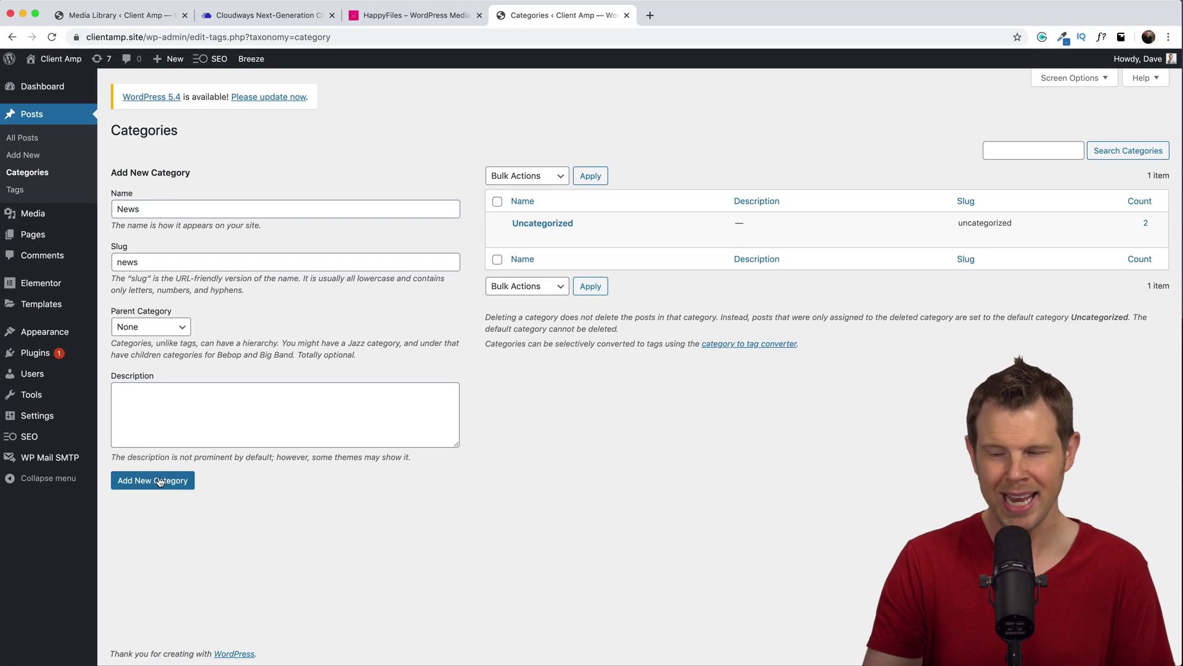
{"action": "left_click", "coordinate": [159, 482]}
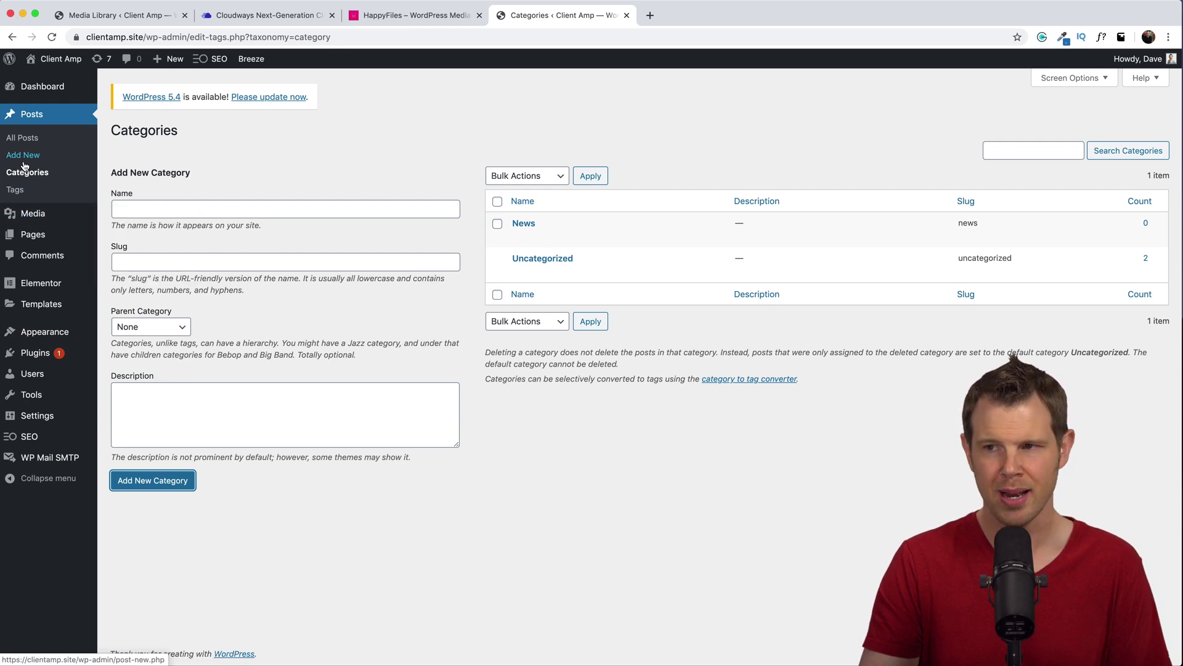
Switch My First Post from Uncategorized to the News category and update it
{"action": "left_click", "coordinate": [23, 138]}
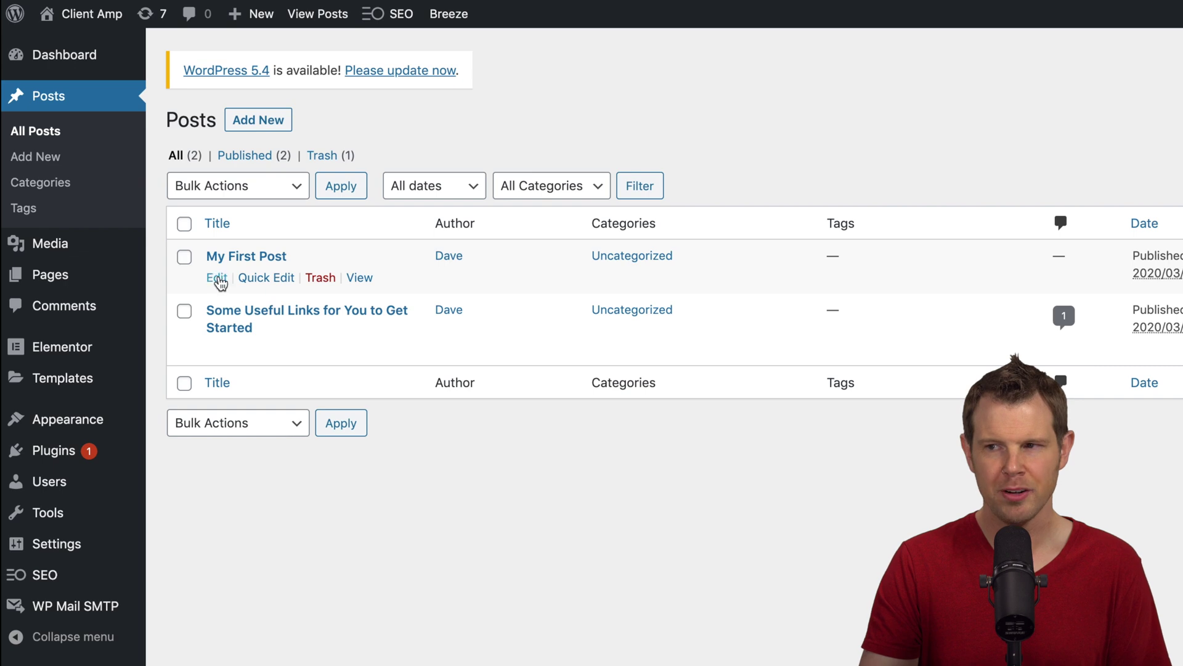
{"action": "left_click", "coordinate": [217, 278]}
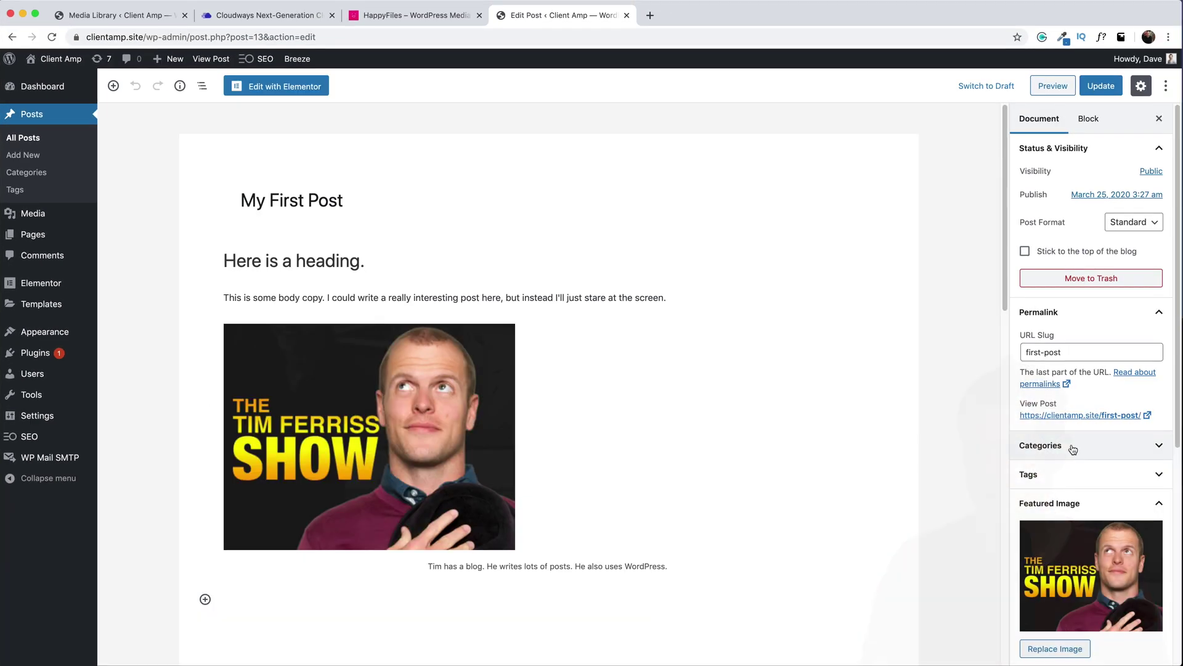
{"action": "left_click", "coordinate": [1070, 447]}
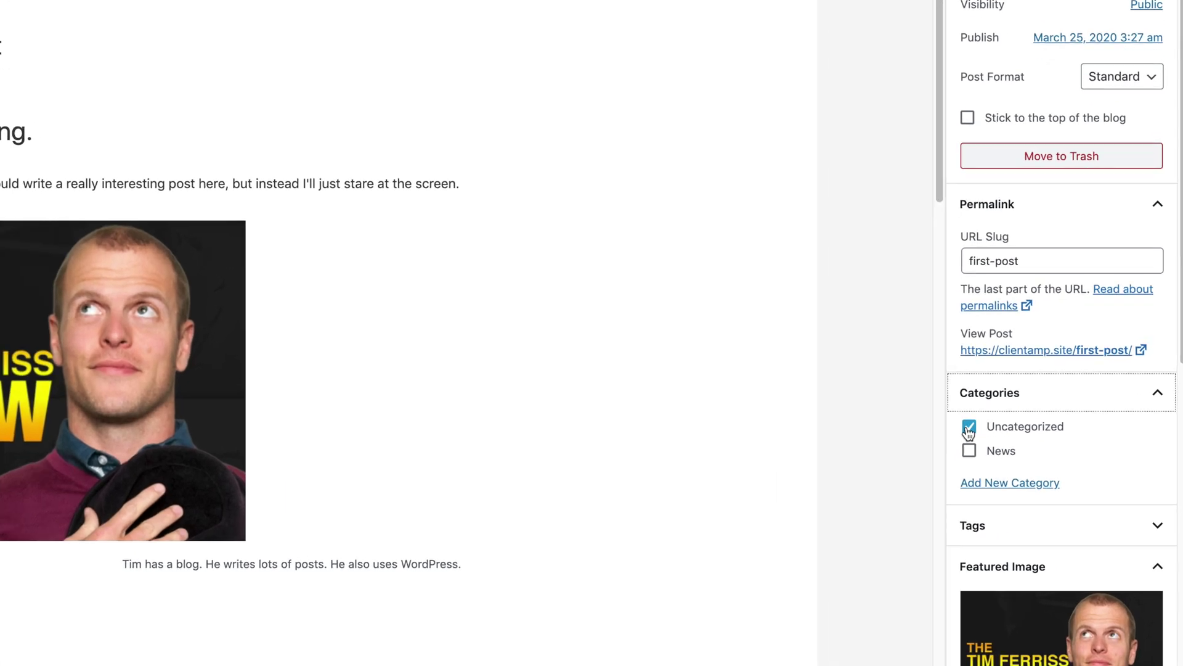
{"action": "left_click", "coordinate": [1026, 470]}
{"action": "left_click", "coordinate": [959, 443]}
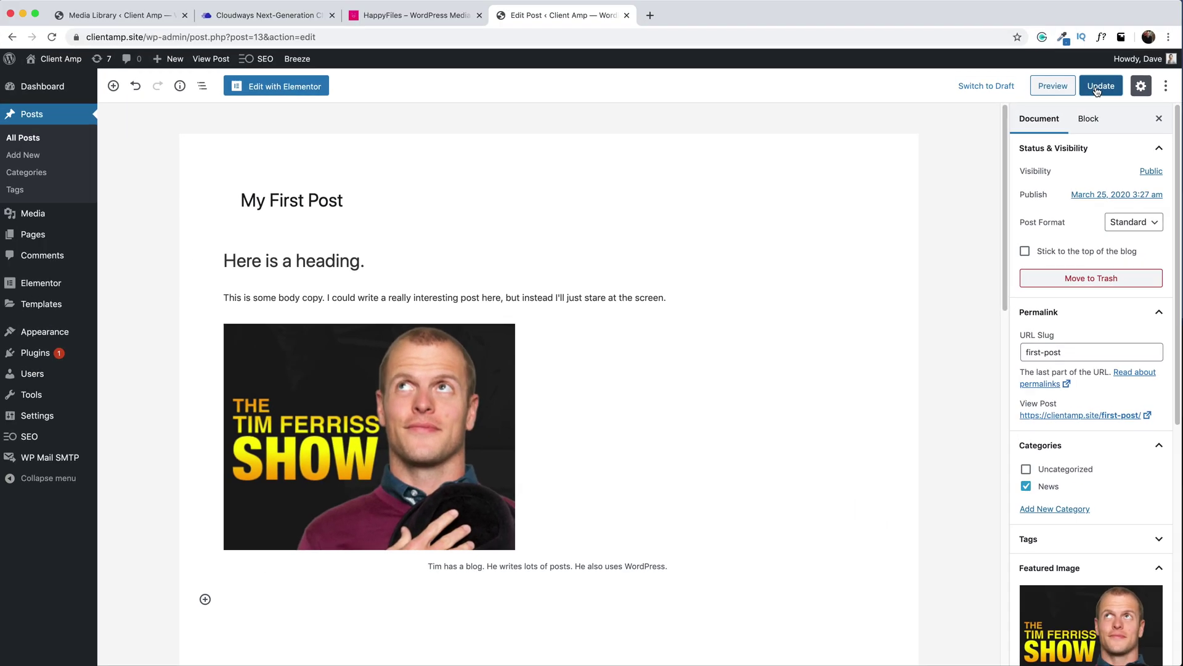
{"action": "left_click", "coordinate": [1102, 85]}
Quick Edit the second post to move it from Uncategorized into News
{"action": "left_click", "coordinate": [50, 115]}
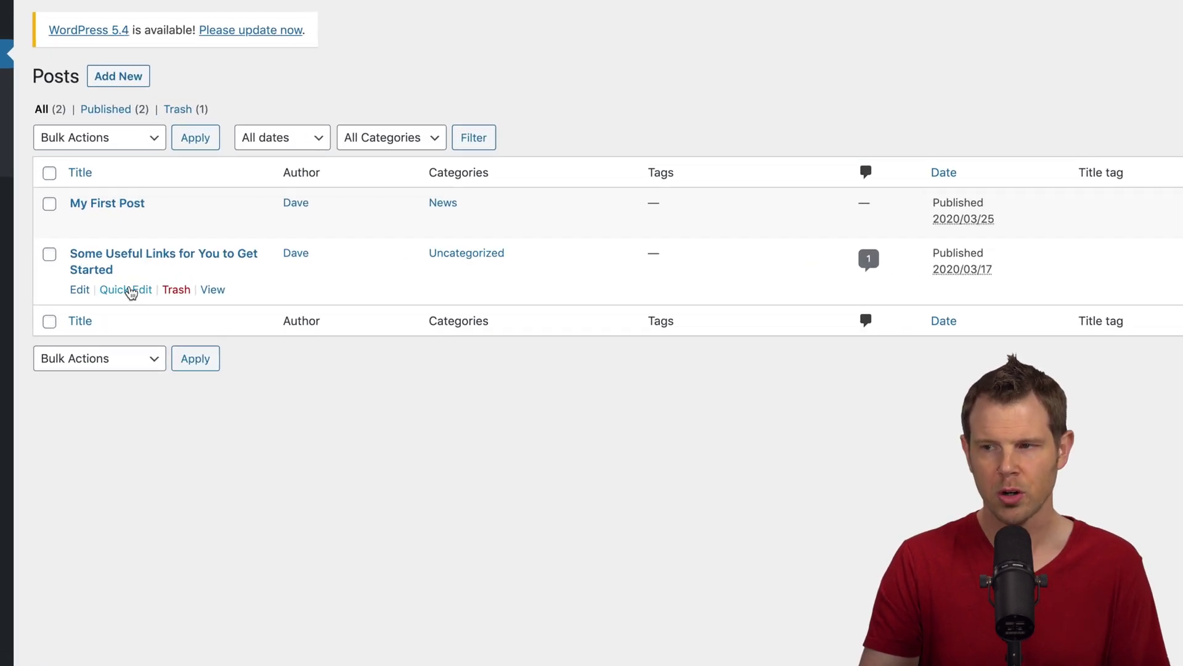
{"action": "left_click", "coordinate": [131, 289]}
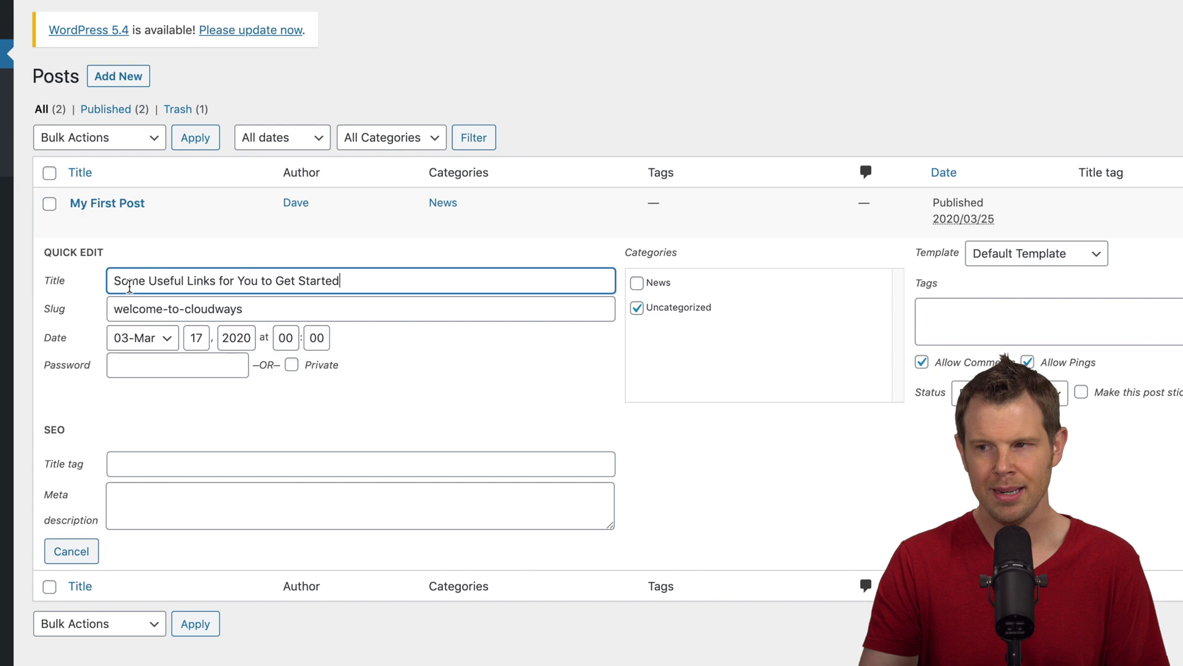
{"action": "left_click", "coordinate": [636, 308]}
{"action": "left_click", "coordinate": [637, 283]}
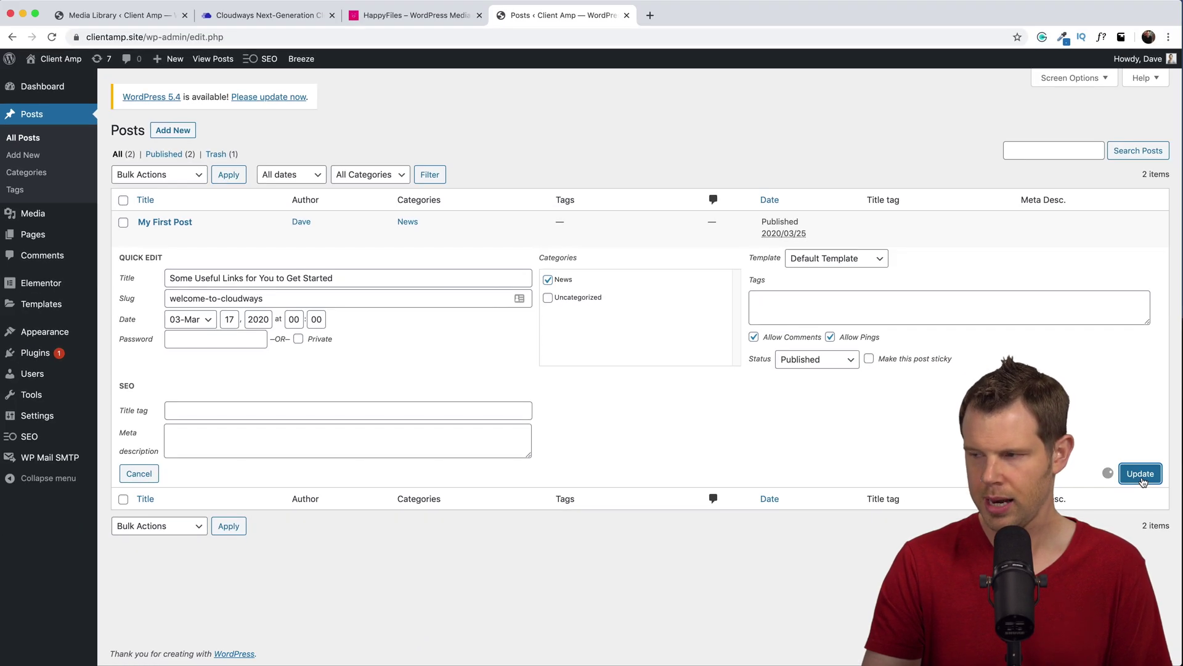
{"action": "left_click", "coordinate": [1141, 473]}
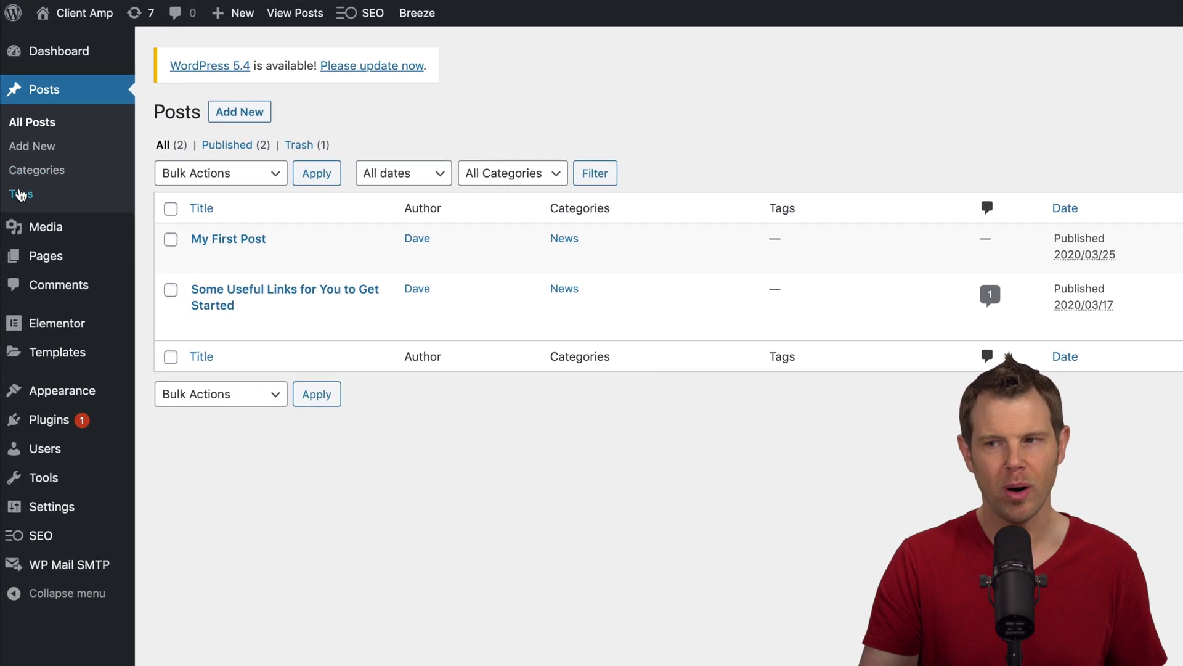
Tag My First Post with a person's name, WordPress and Blog, then update it
{"action": "left_click", "coordinate": [20, 194]}
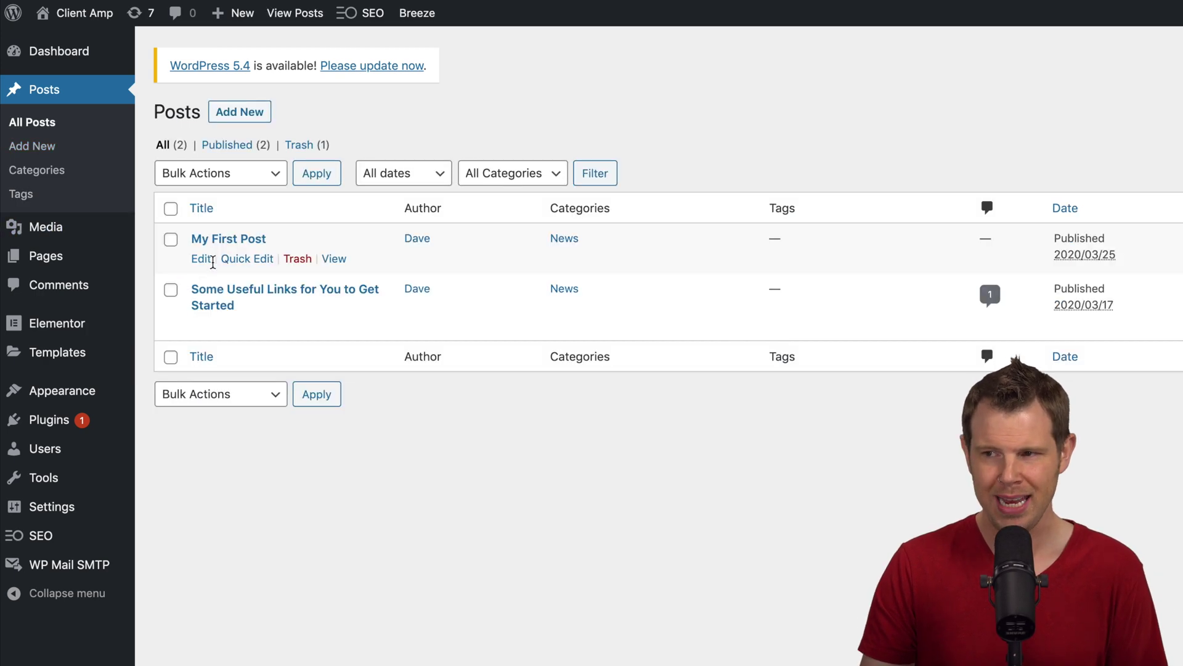
{"action": "left_click", "coordinate": [204, 264]}
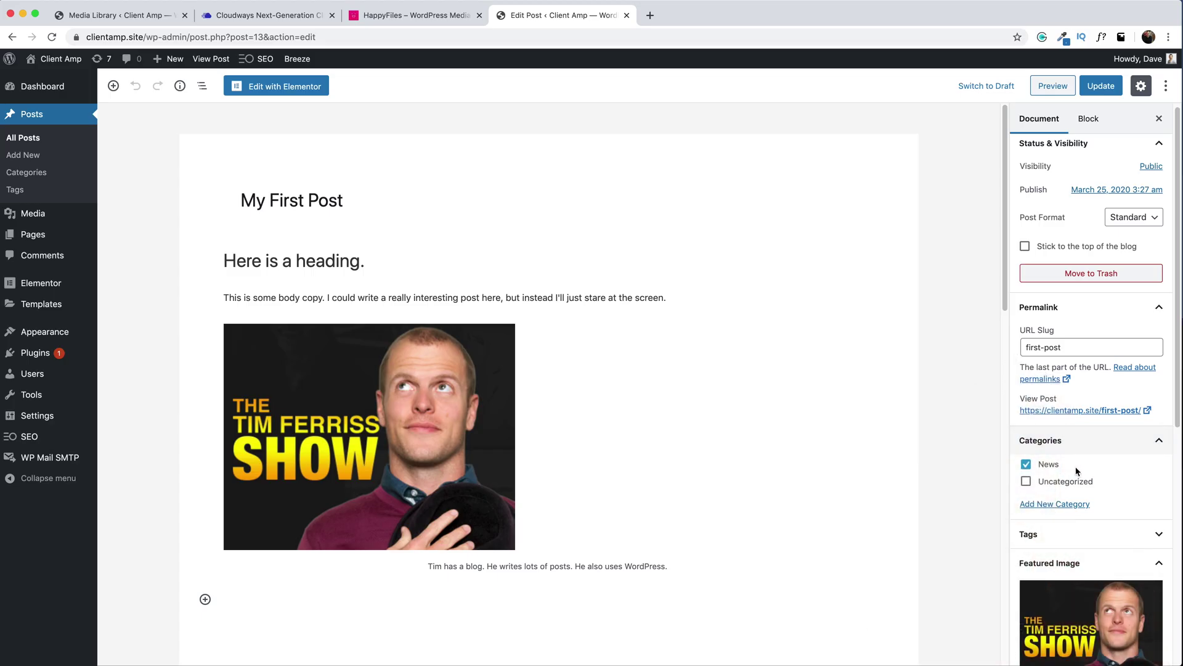
{"action": "left_click", "coordinate": [1036, 540]}
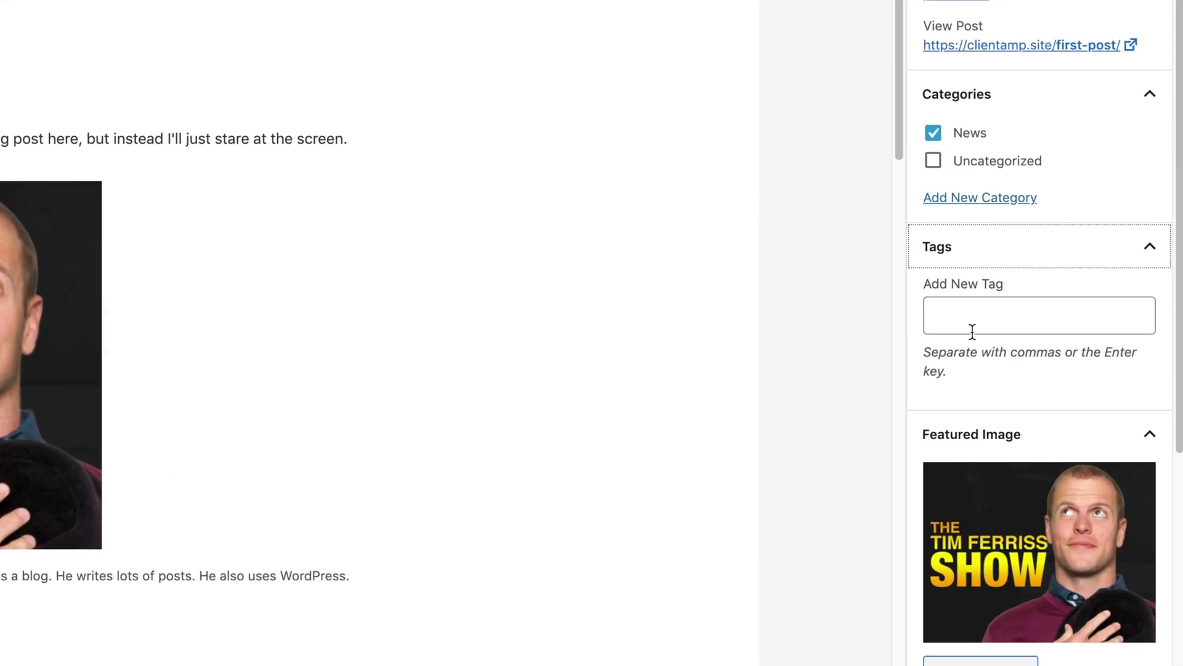
{"action": "left_click", "coordinate": [972, 317]}
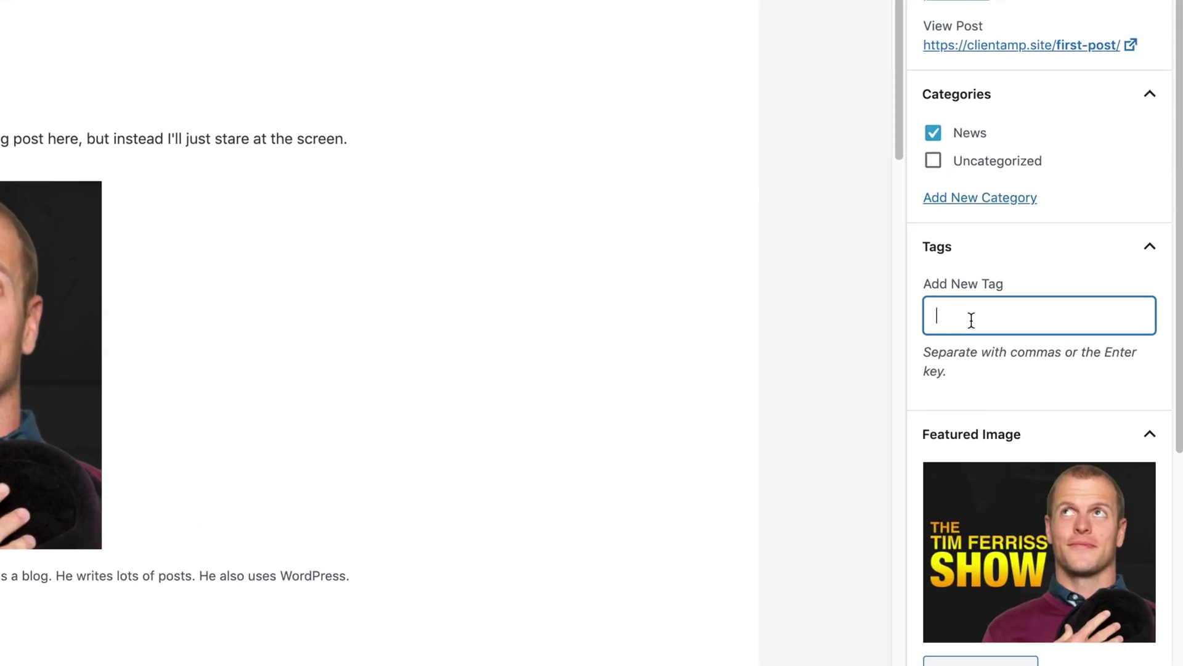
{"action": "type", "text": "Tim Ferris"}
{"action": "key", "text": "Return"}
{"action": "type", "text": "WordPress"}
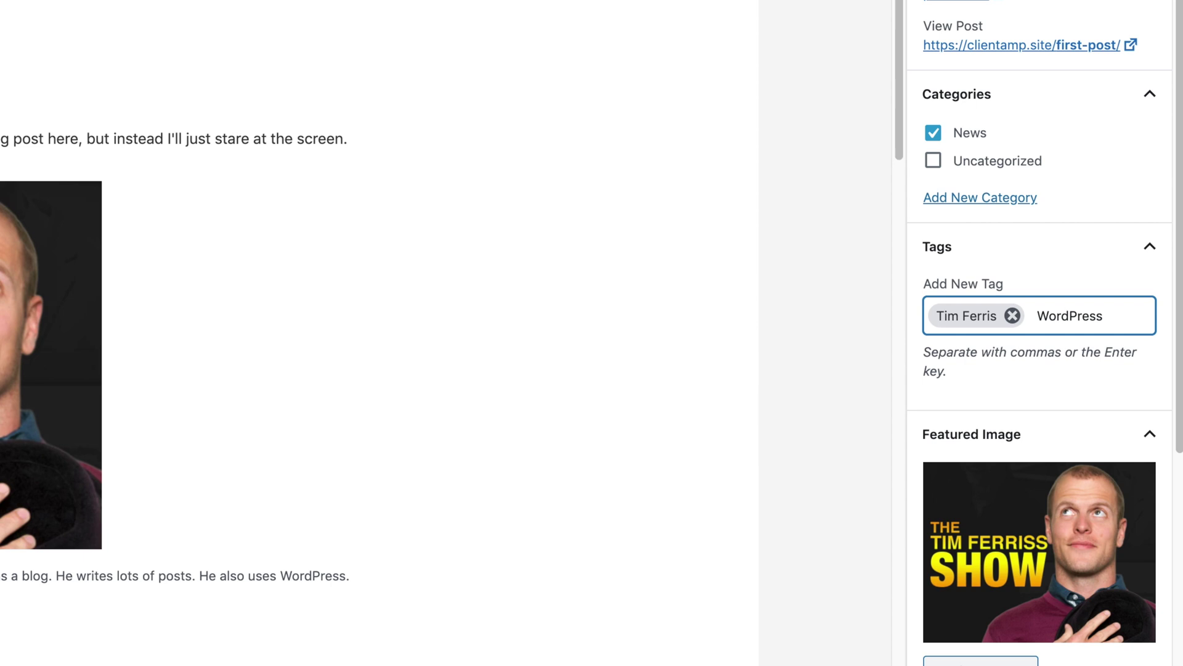
{"action": "key", "text": "Return"}
{"action": "type", "text": "Blog"}
{"action": "key", "text": "Return"}
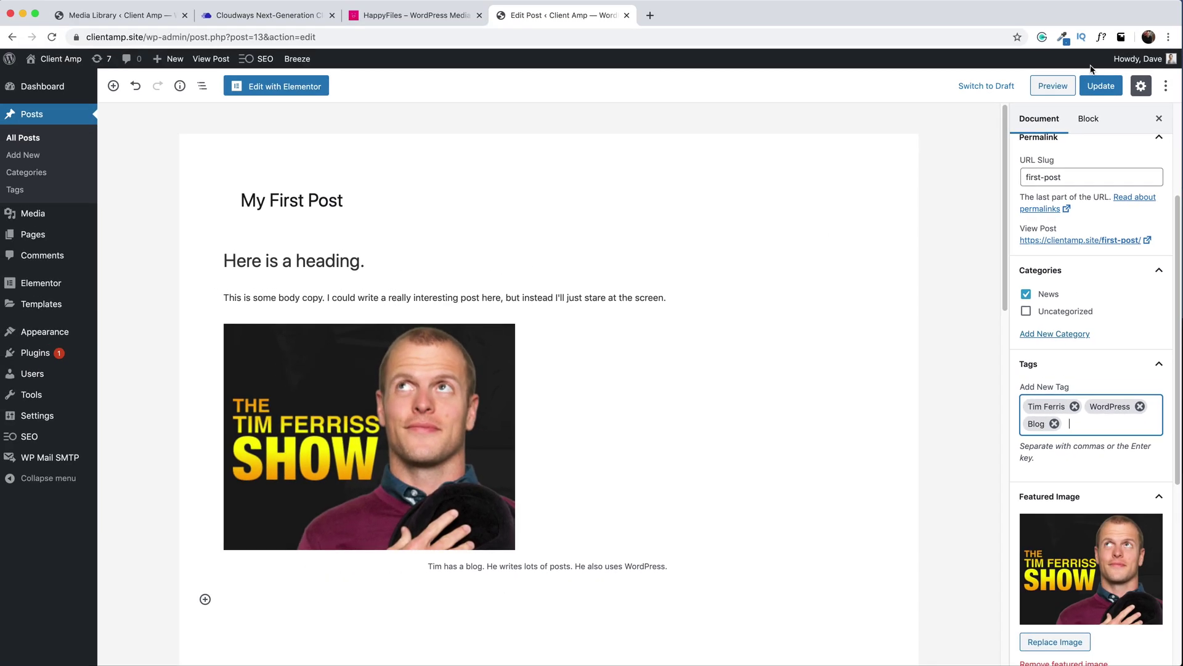
{"action": "left_click", "coordinate": [1105, 90]}
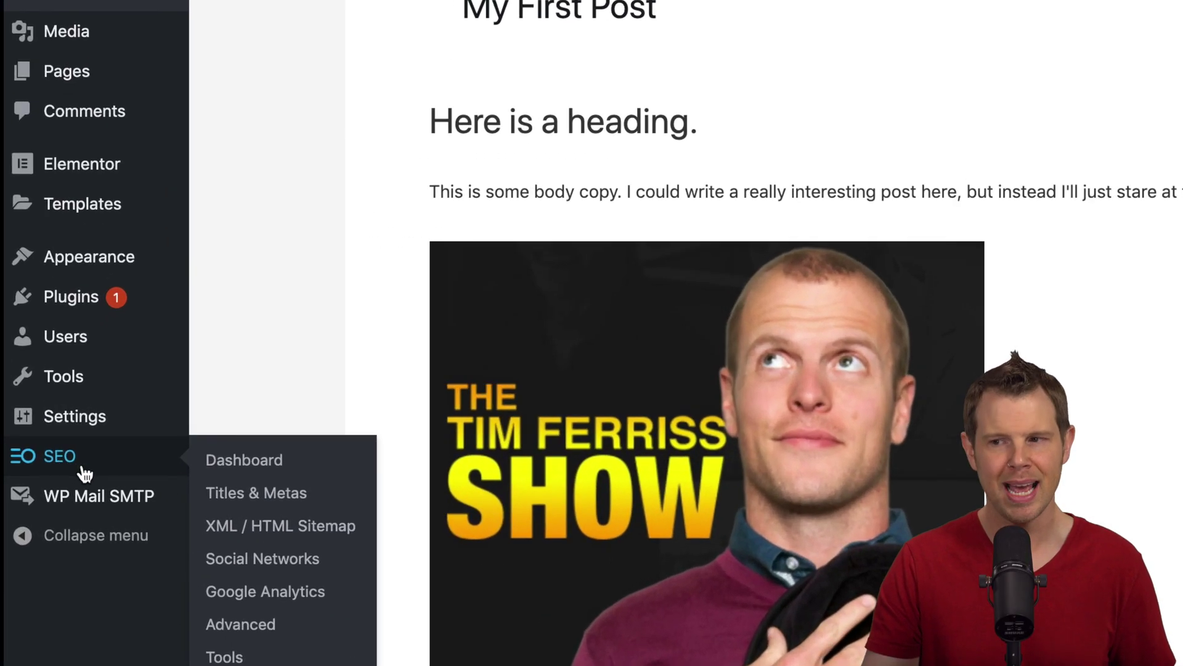
In Titles & Metas taxonomies, turn off SEO metaboxes and tick noindex for Categories and Tags
{"action": "left_click", "coordinate": [223, 502]}
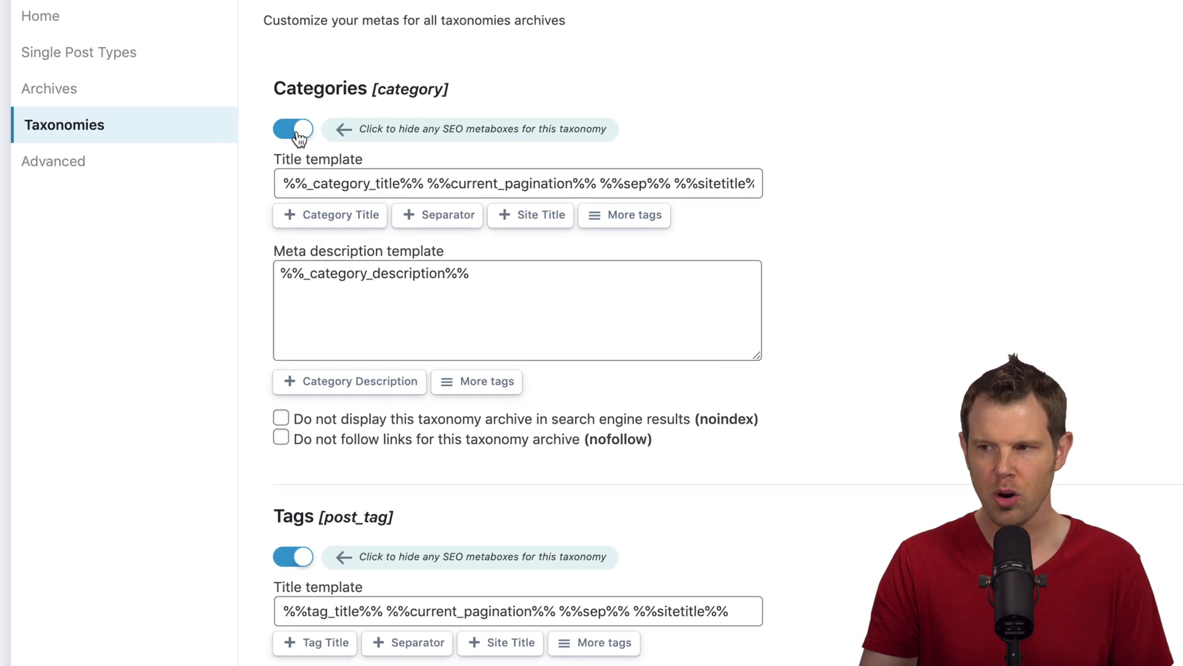
{"action": "left_click", "coordinate": [301, 137]}
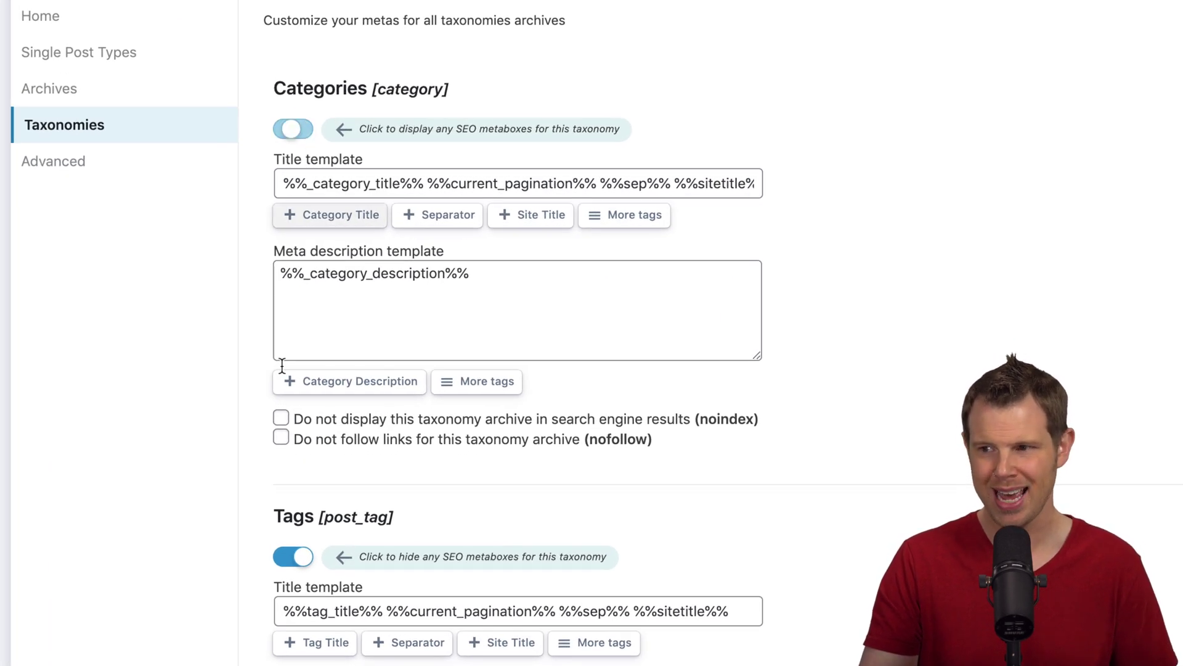
{"action": "left_click", "coordinate": [303, 559]}
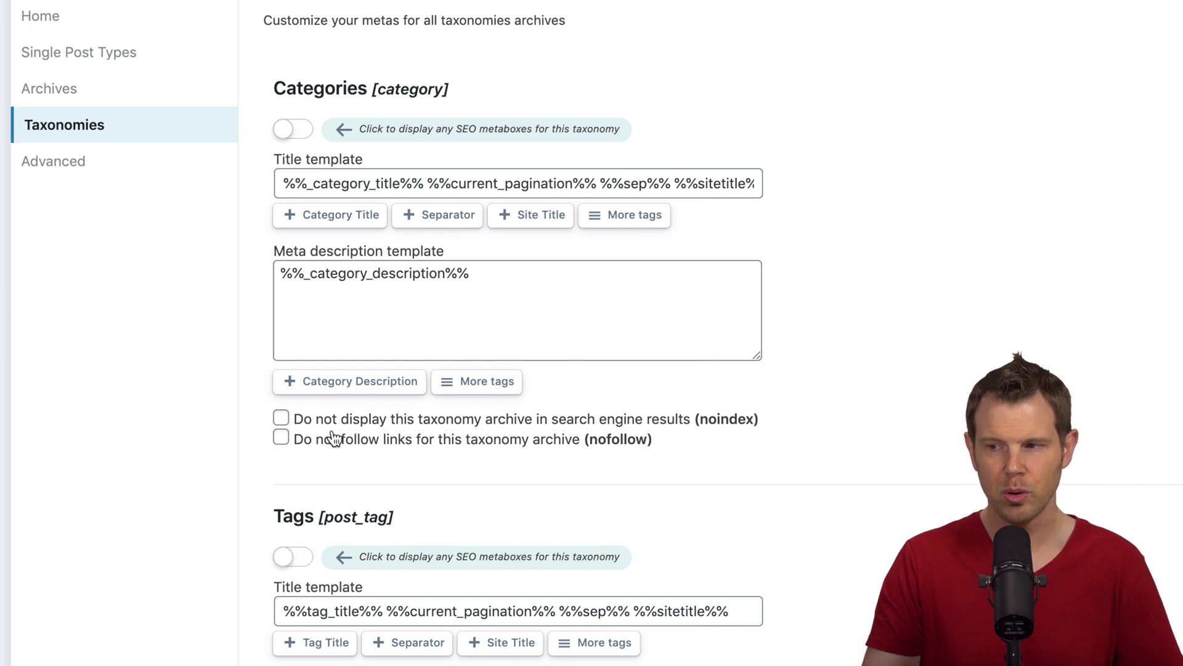
{"action": "left_click", "coordinate": [282, 420]}
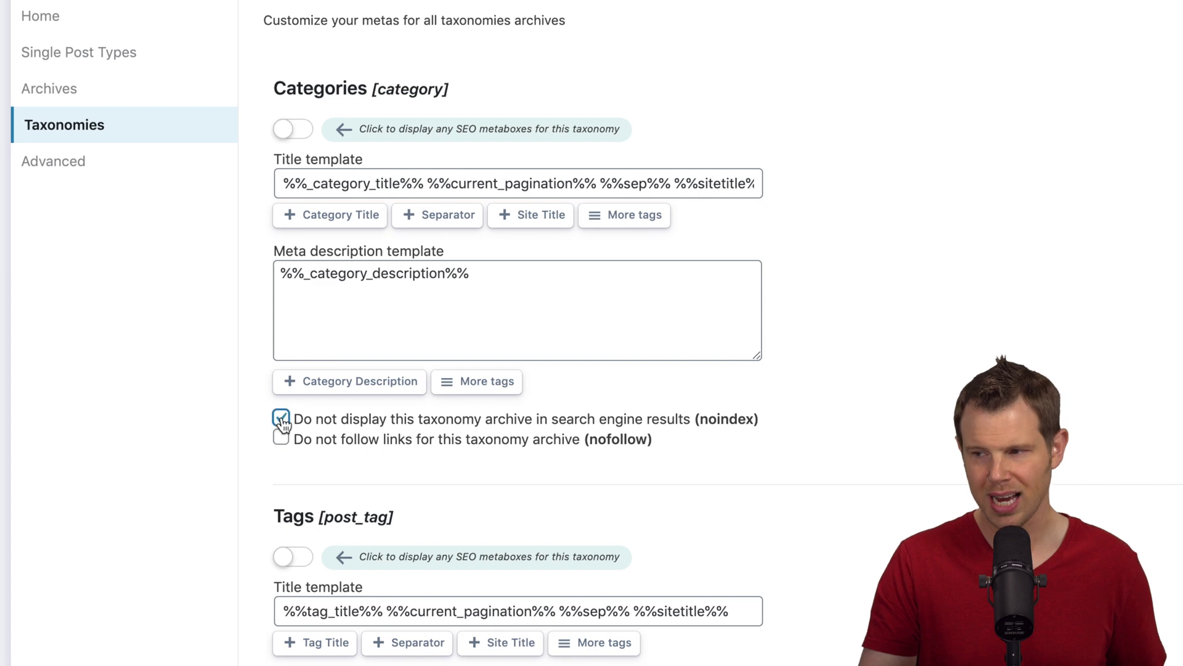
{"action": "scroll", "coordinate": [336, 456], "scroll_direction": "down", "scroll_amount": 5}
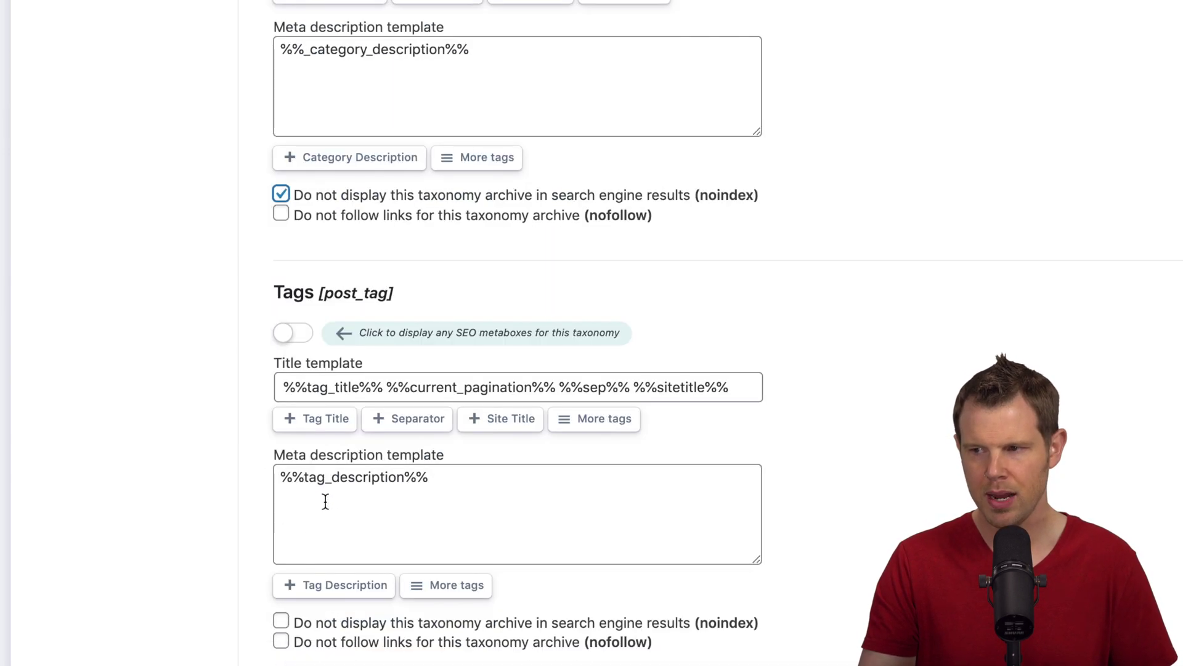
{"action": "left_click", "coordinate": [281, 621]}
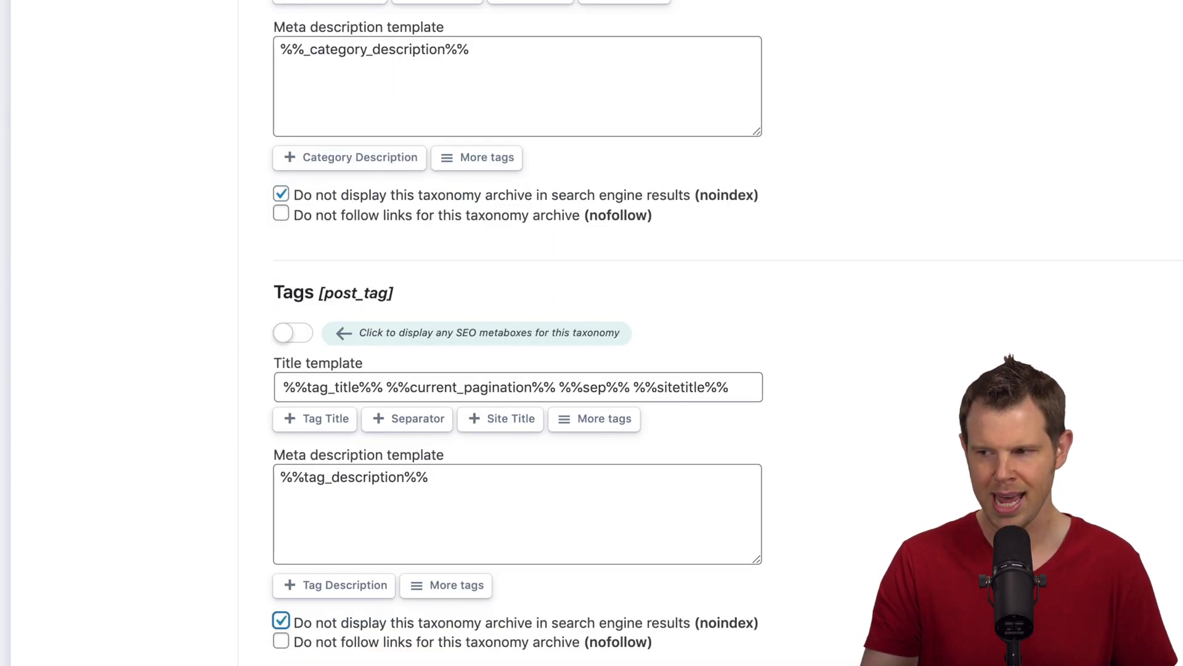